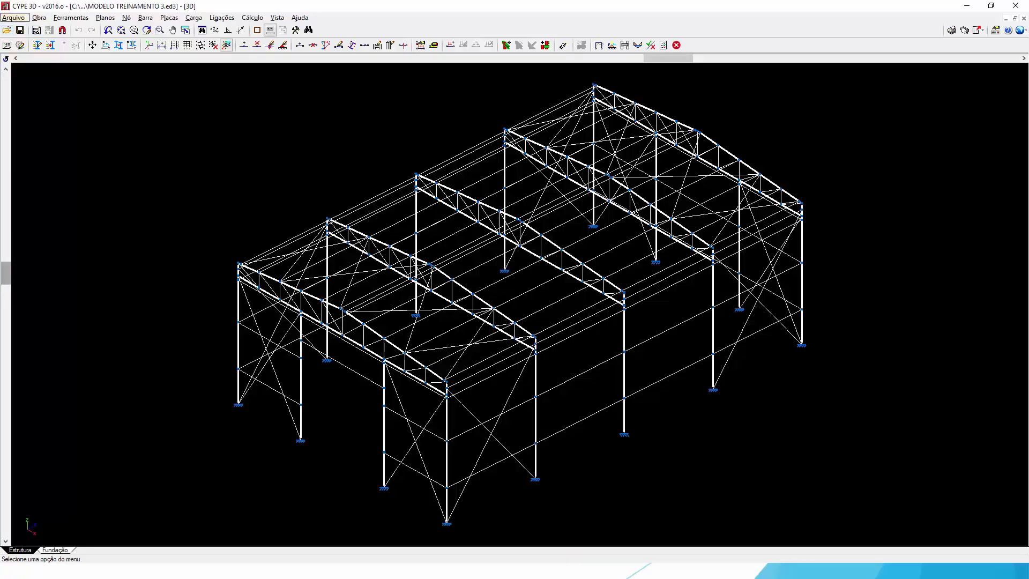
Review the project's file management, saving, description, report, drawing and export commands
{"action": "left_click", "coordinate": [13, 17]}
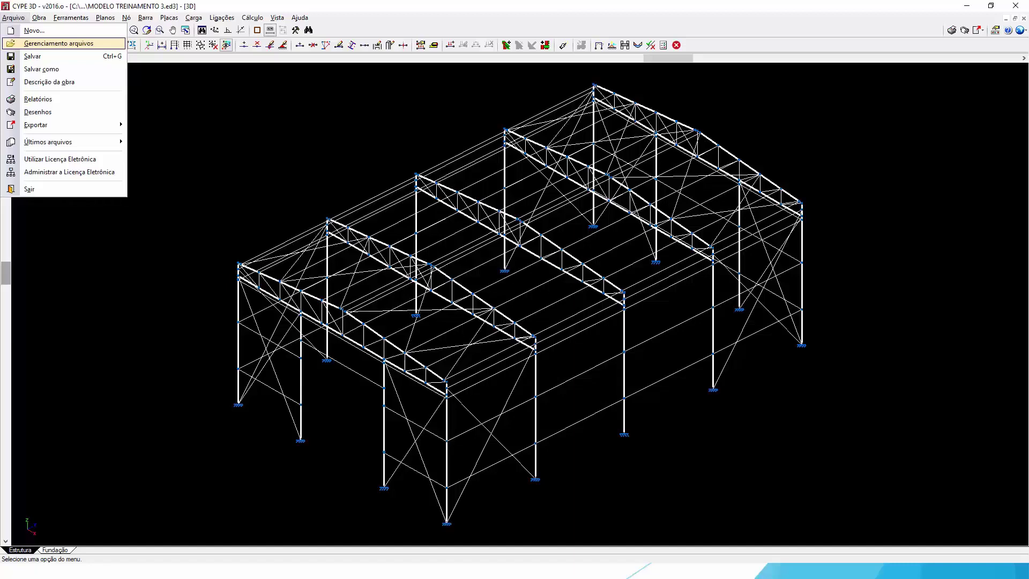
{"action": "key", "text": "Down"}
{"action": "key", "text": "Down"}
{"action": "key", "text": "Up"}
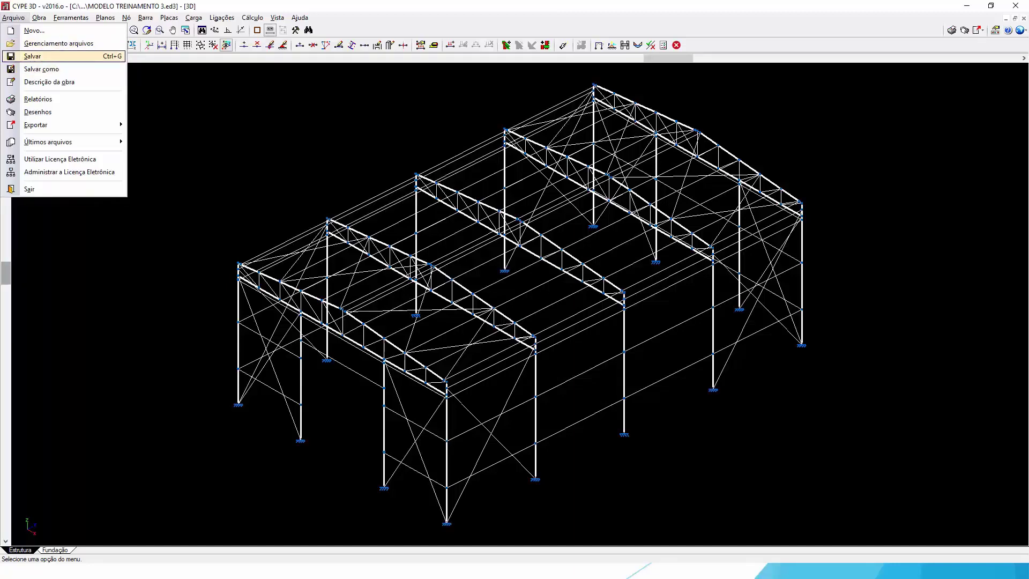
{"action": "key", "text": "Down"}
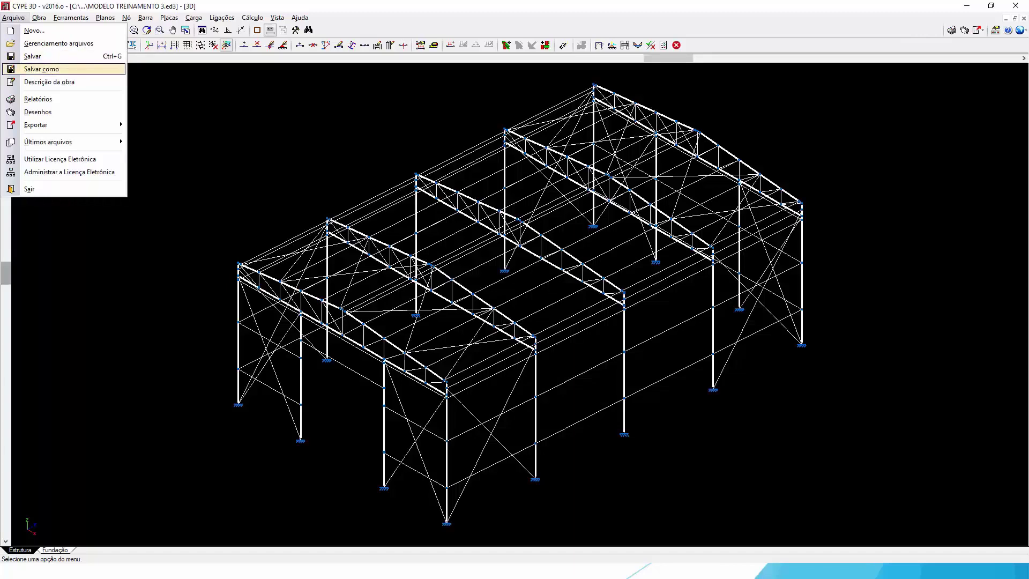
{"action": "key", "text": "Down"}
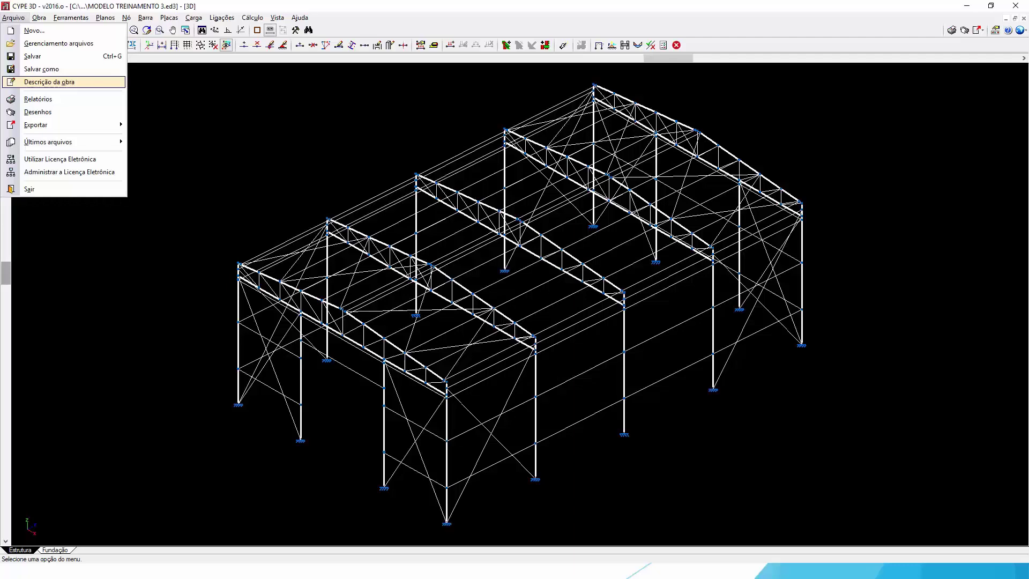
{"action": "key", "text": "Down"}
{"action": "key", "text": "Down"}
{"action": "key", "text": "Up"}
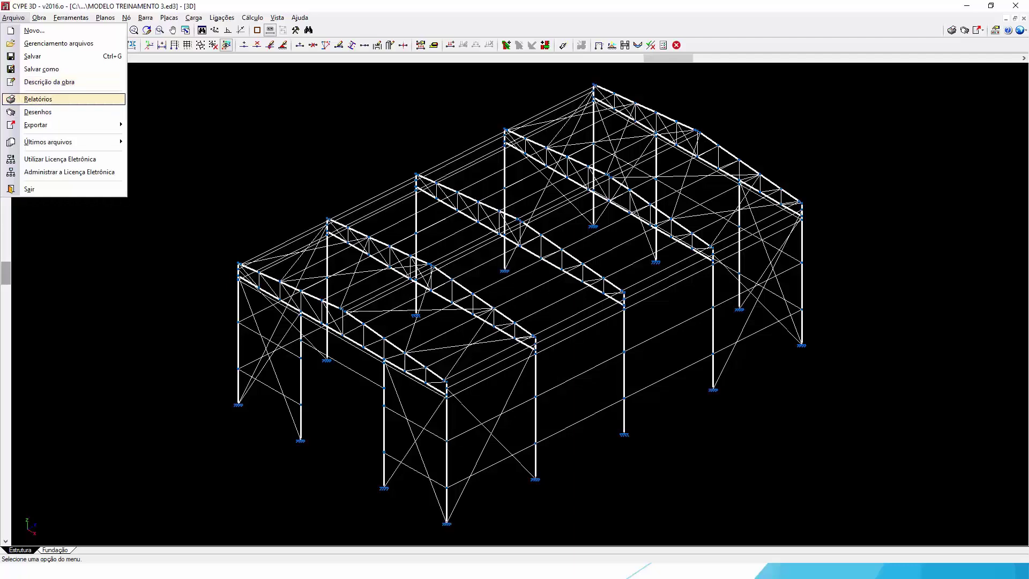
{"action": "key", "text": "Down"}
{"action": "key", "text": "Up"}
{"action": "key", "text": "Down"}
{"action": "key", "text": "Up"}
{"action": "key", "text": "Down"}
{"action": "key", "text": "Up"}
{"action": "key", "text": "Down"}
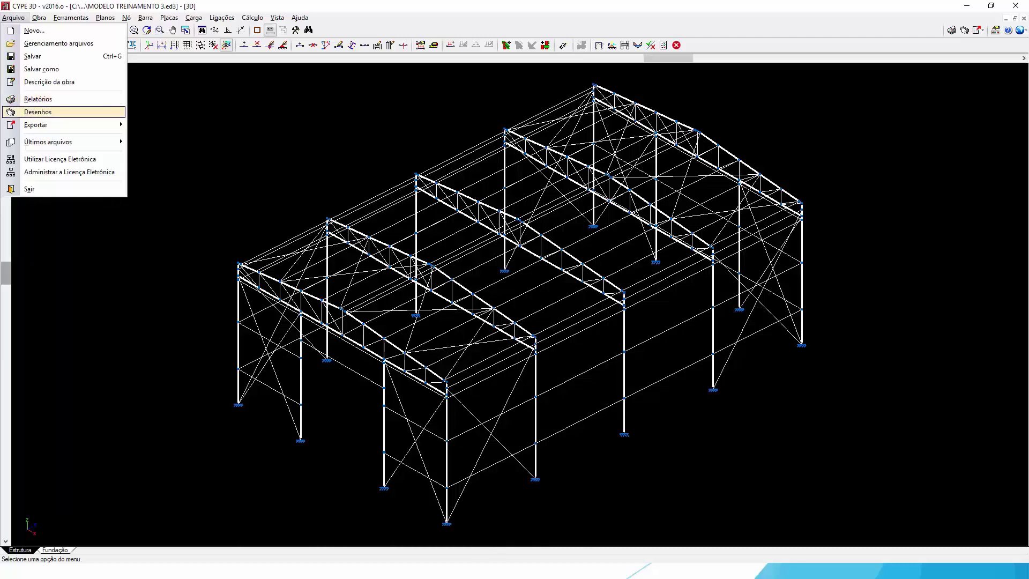
{"action": "key", "text": "Up"}
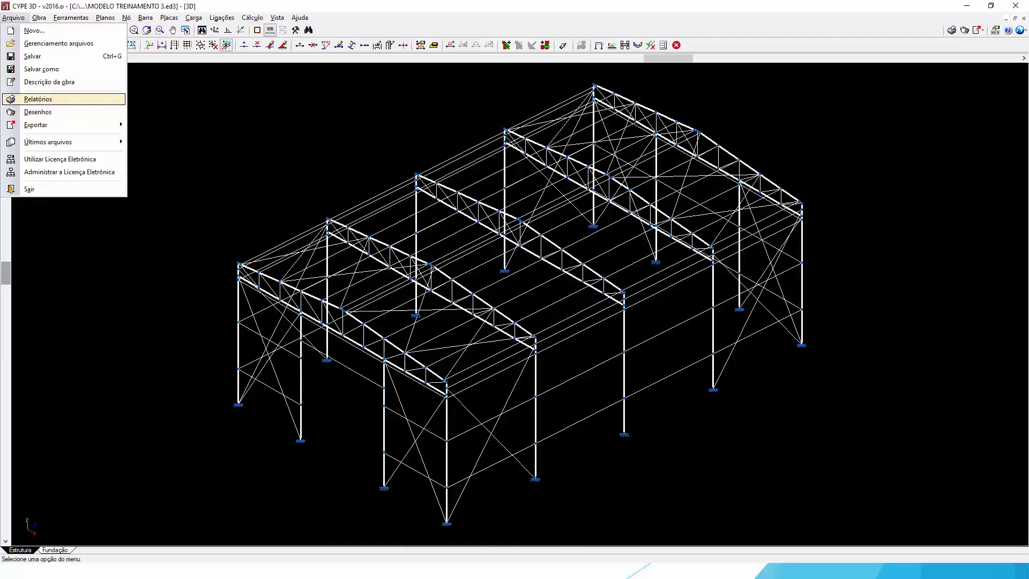
{"action": "key", "text": "Down"}
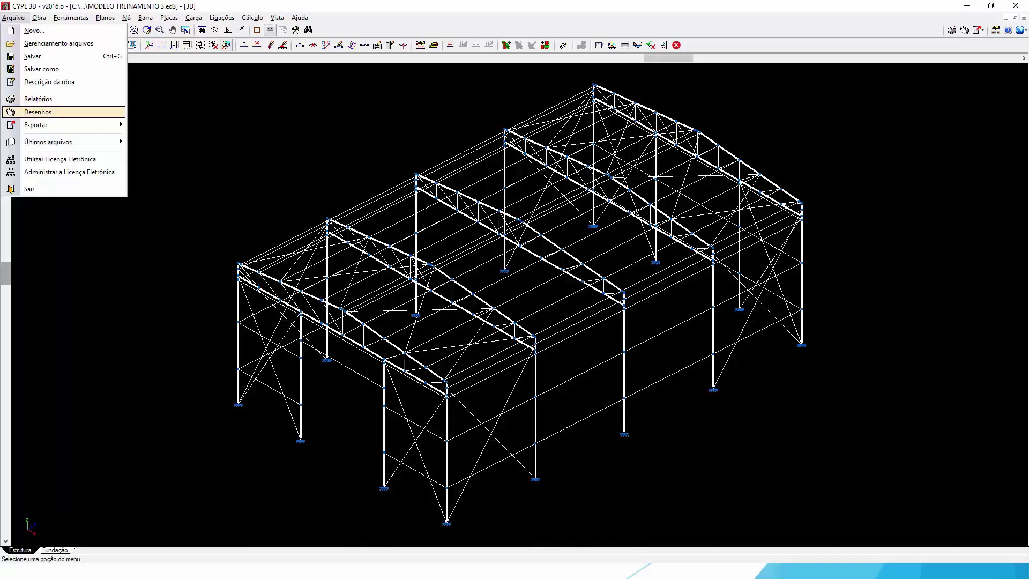
{"action": "mouse_move", "coordinate": [59, 124]}
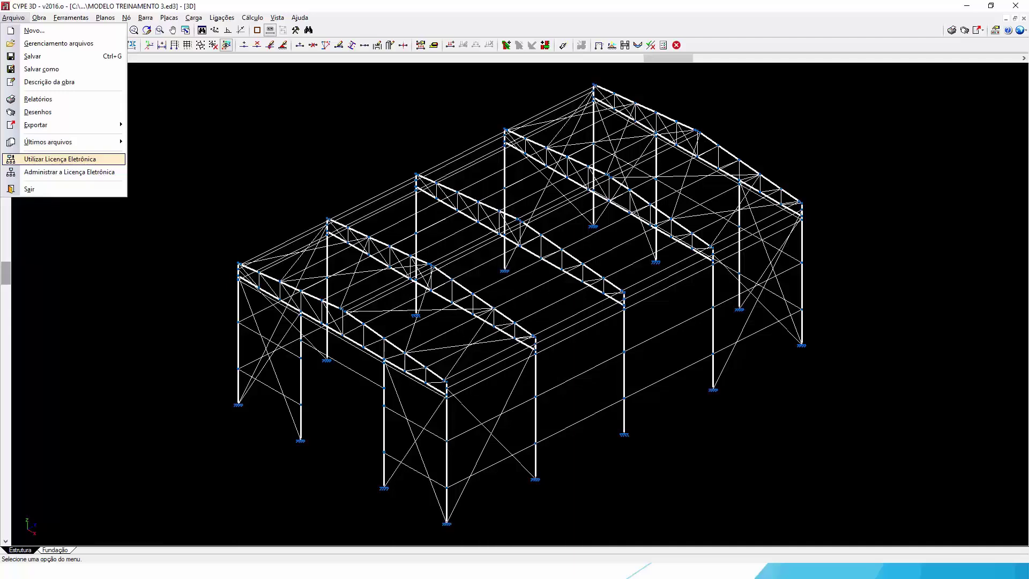
Review the project commands for general data, drawing preferences, dimension units and the profile library
{"action": "mouse_move", "coordinate": [40, 17]}
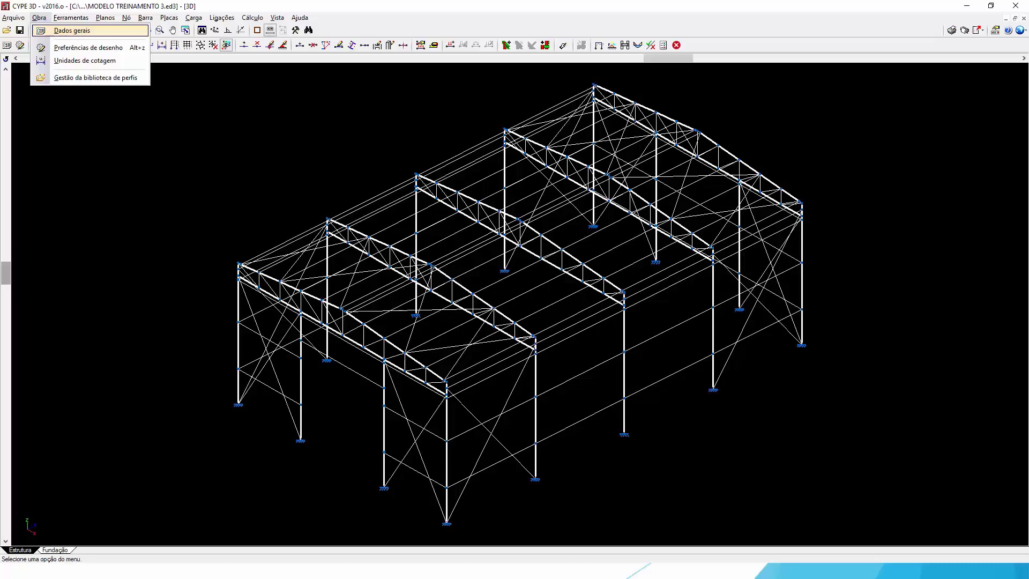
{"action": "left_click", "coordinate": [72, 31]}
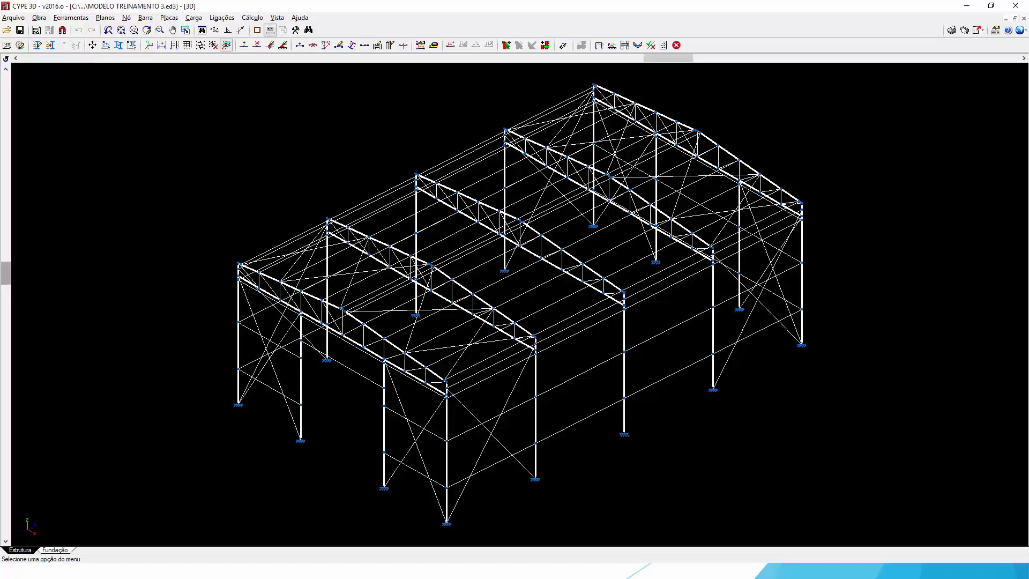
{"action": "left_click", "coordinate": [39, 18]}
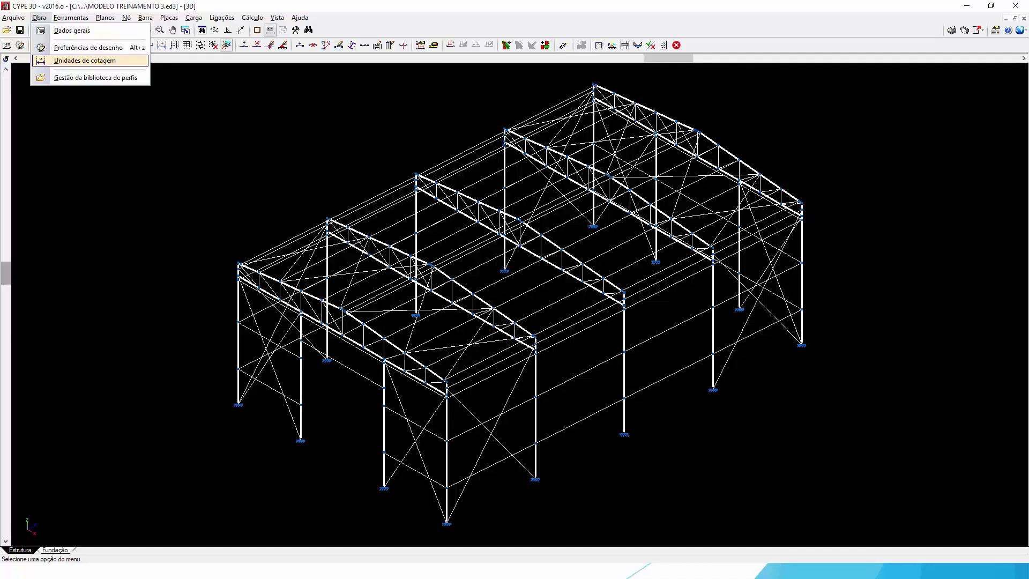
{"action": "key", "text": "Down"}
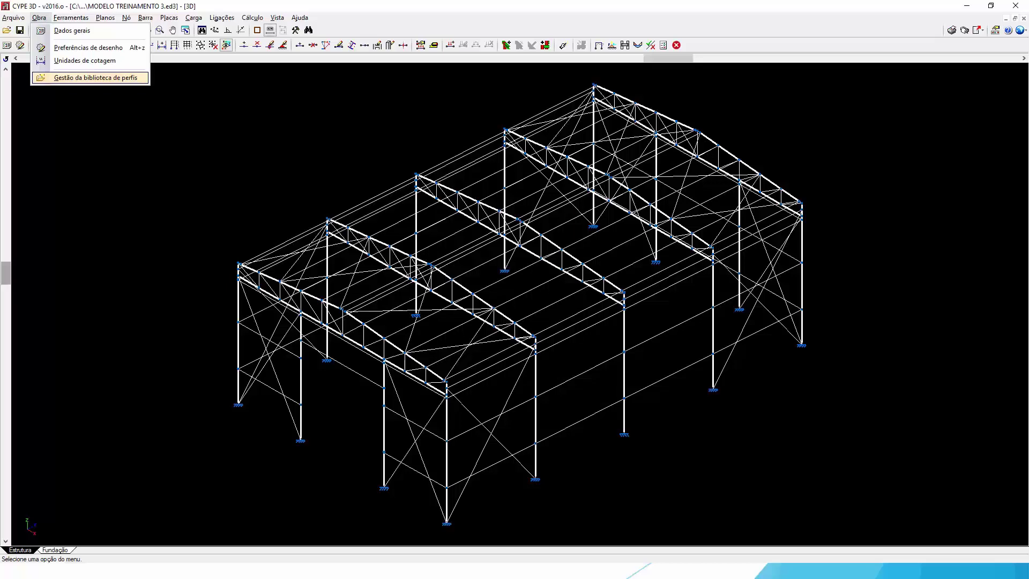
Review the tools for layers, moving, rotating, copying, mirroring and generating elements
{"action": "mouse_move", "coordinate": [71, 17]}
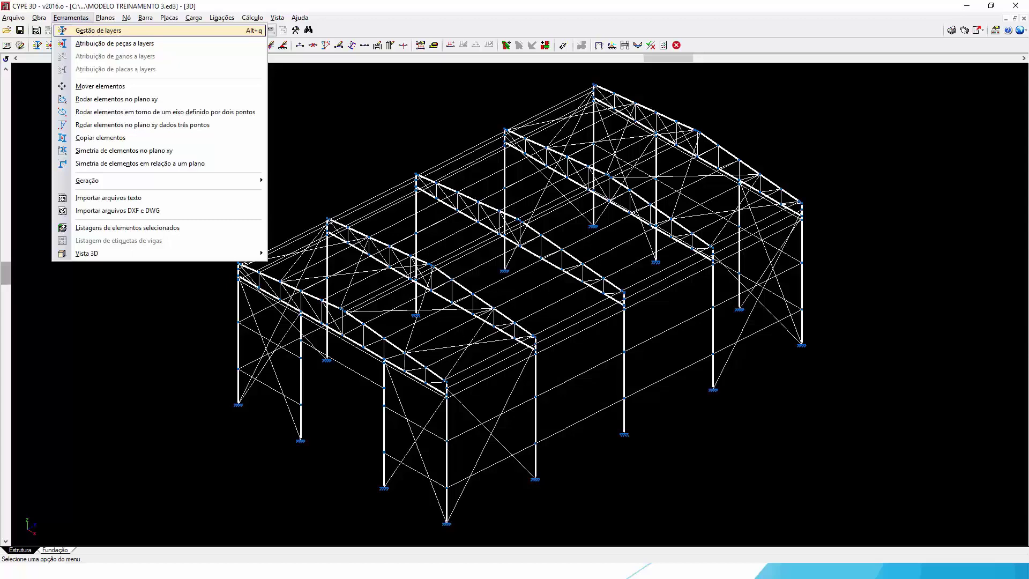
{"action": "key", "text": "Down"}
{"action": "key", "text": "Down"}
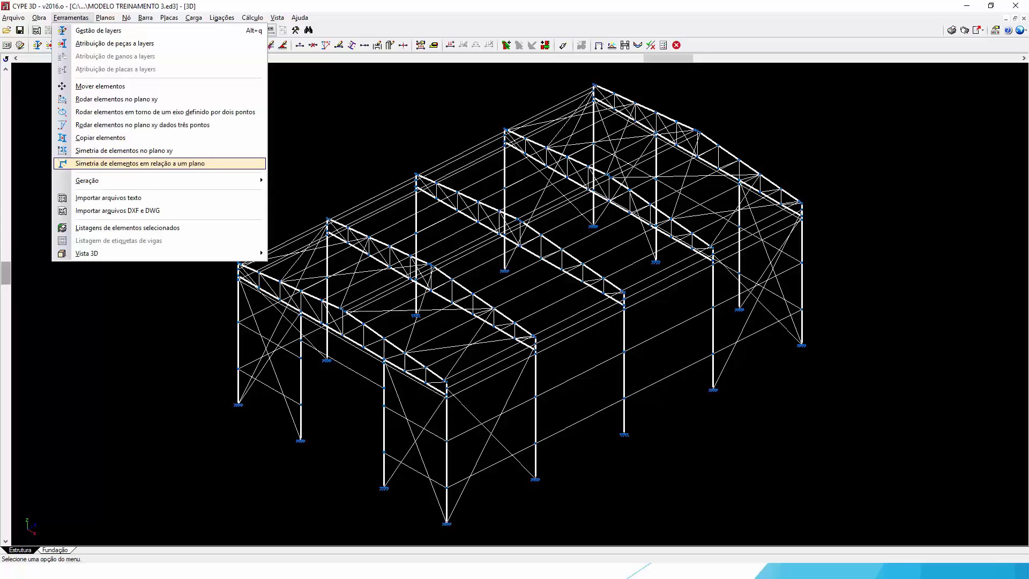
{"action": "mouse_move", "coordinate": [128, 180]}
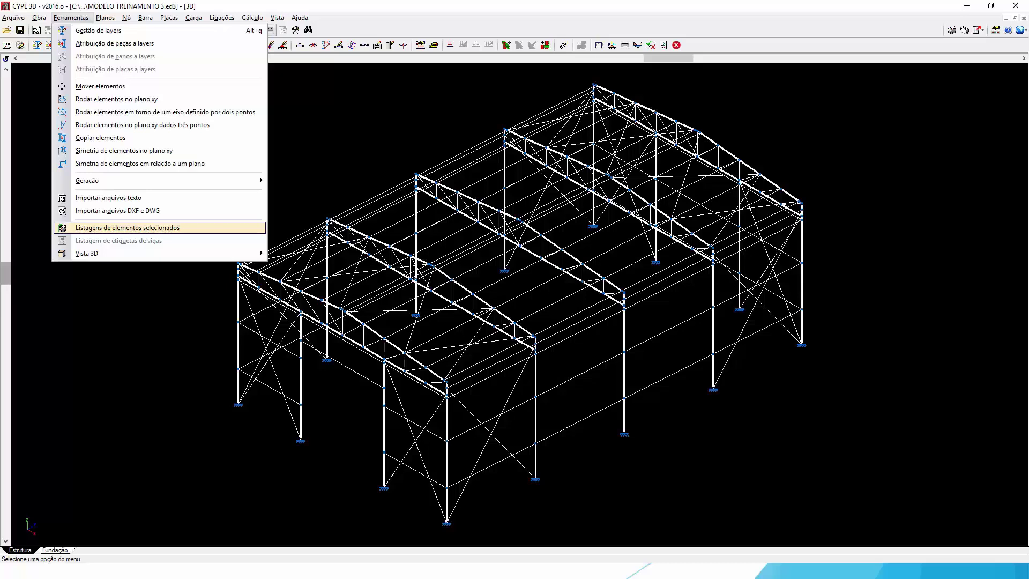
Display the complete structure in the rendered 3D view and inspect it from another angle
{"action": "mouse_move", "coordinate": [107, 254]}
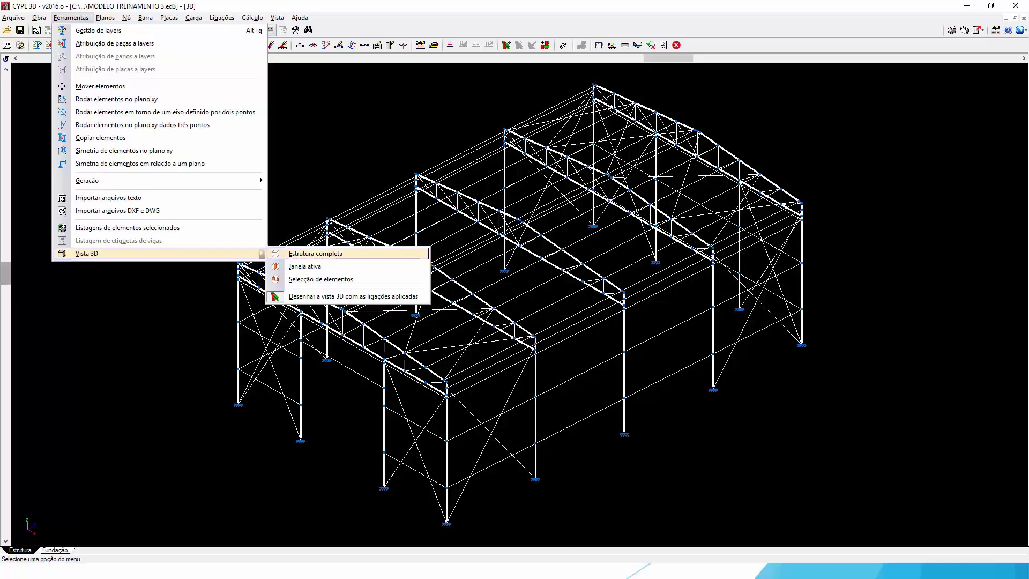
{"action": "left_click", "coordinate": [315, 253]}
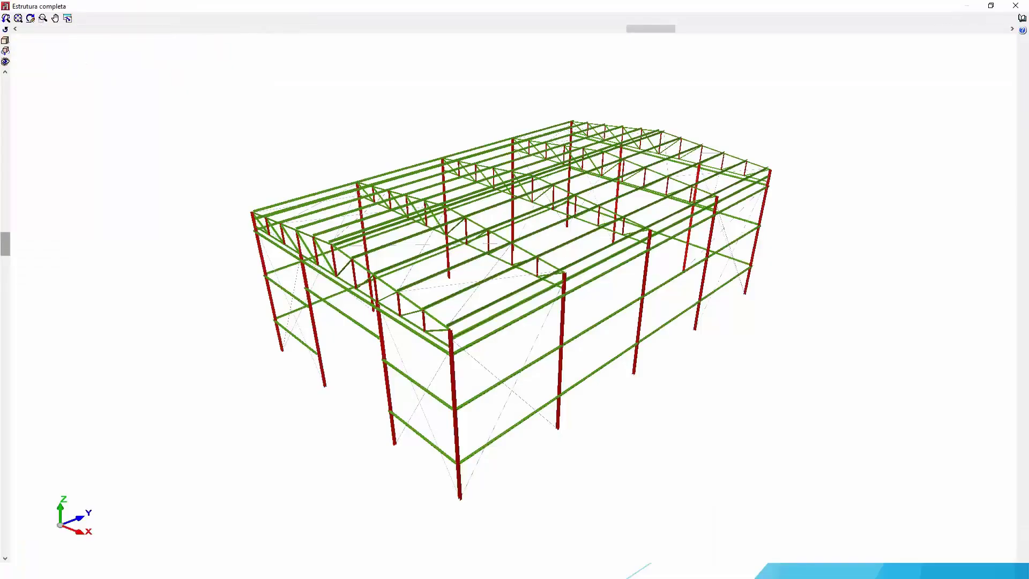
{"action": "middle_click_drag", "start_coordinate": [514, 322], "coordinate": [493, 298]}
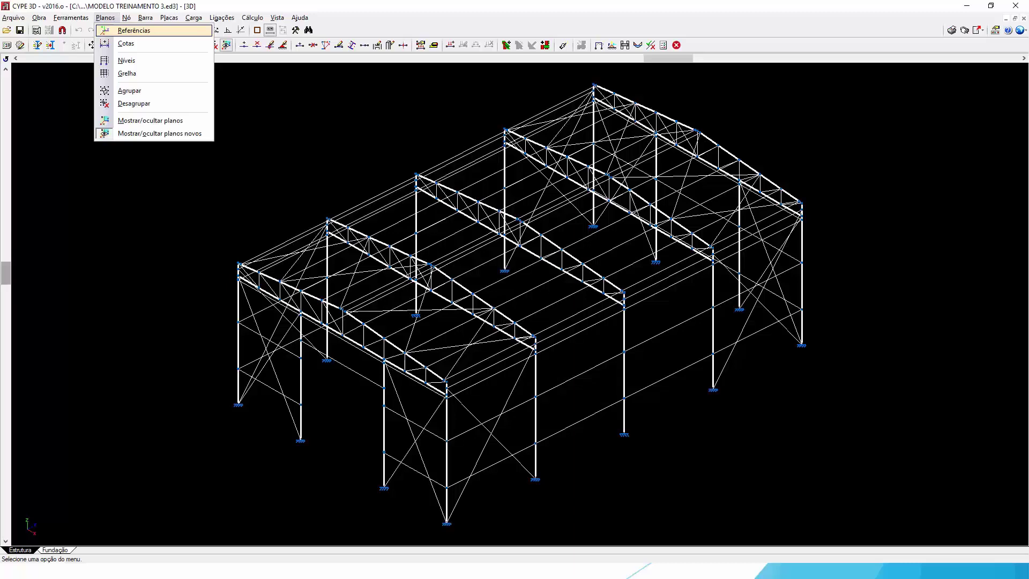
Inspect the wireframe structure from different sides and review the reference, level, grid and visibility commands for planes
{"action": "key", "text": "Down"}
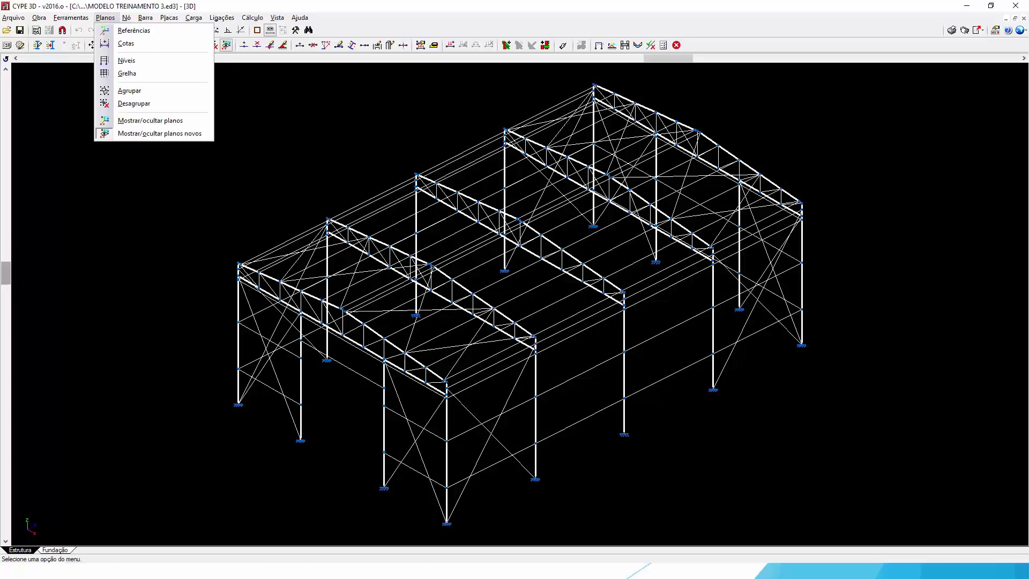
{"action": "left_click_drag", "start_coordinate": [668, 58], "coordinate": [876, 58]}
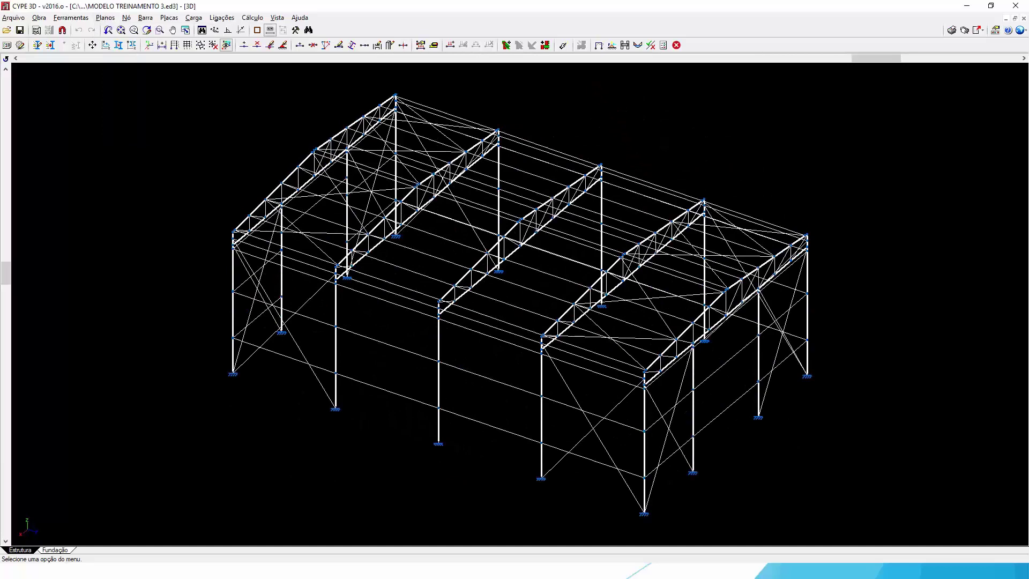
{"action": "left_click_drag", "start_coordinate": [876, 58], "coordinate": [648, 58]}
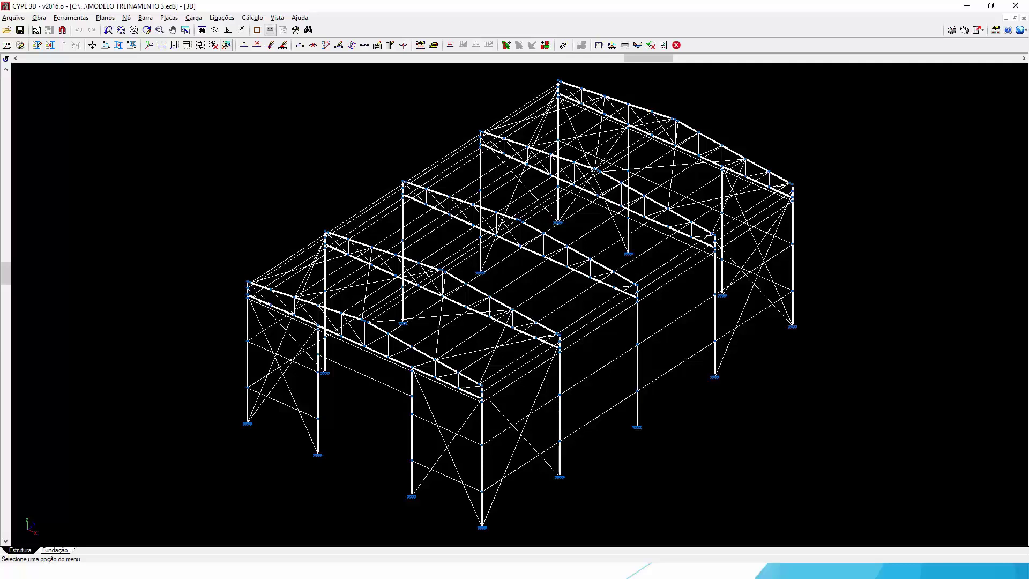
{"action": "left_click_drag", "start_coordinate": [649, 58], "coordinate": [609, 58]}
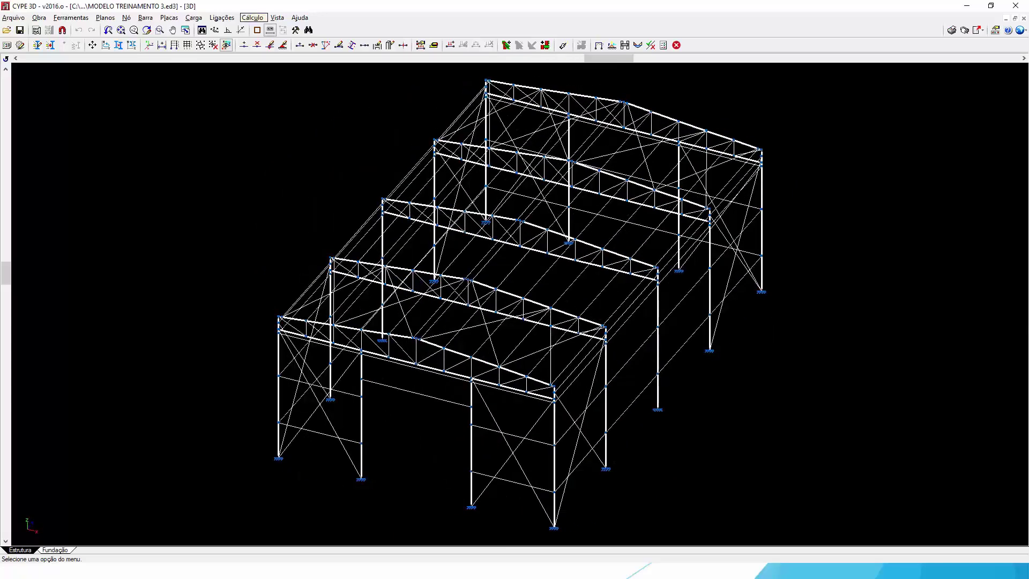
{"action": "left_click", "coordinate": [105, 18]}
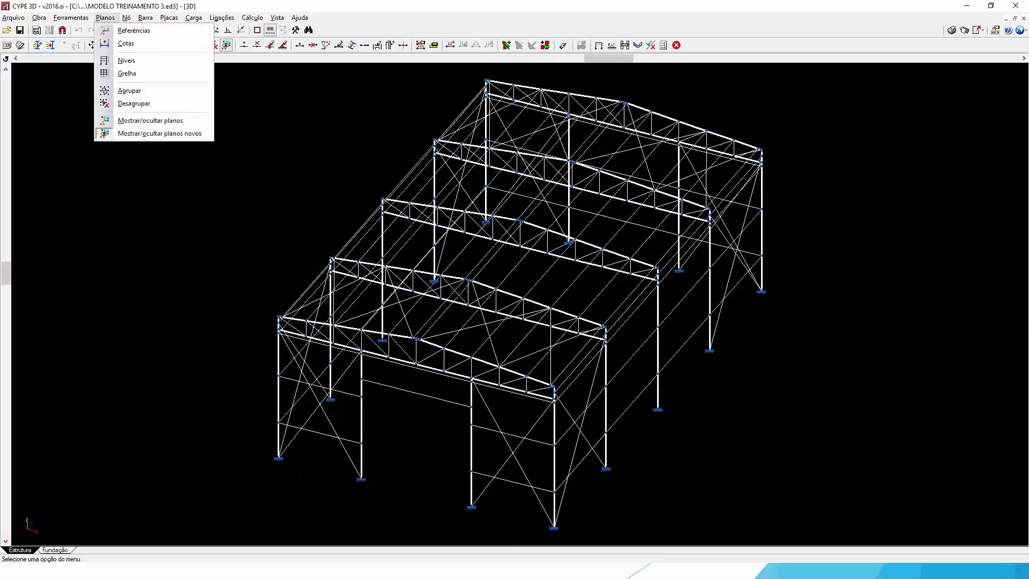
Review the bar commands for creating columns and beams, moving ends, and describing sections, arrangement and material
{"action": "mouse_move", "coordinate": [126, 18]}
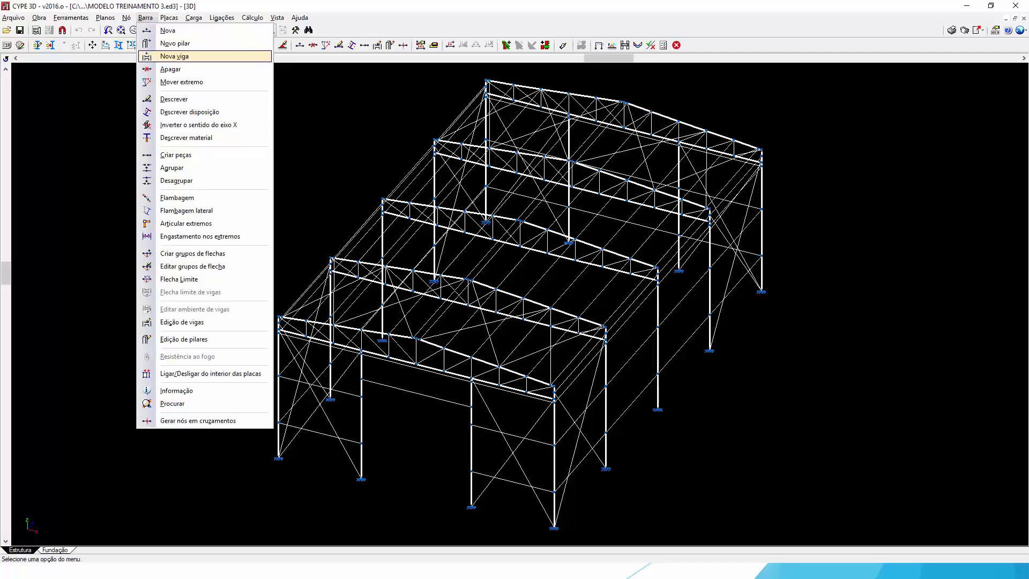
{"action": "key", "text": "Up"}
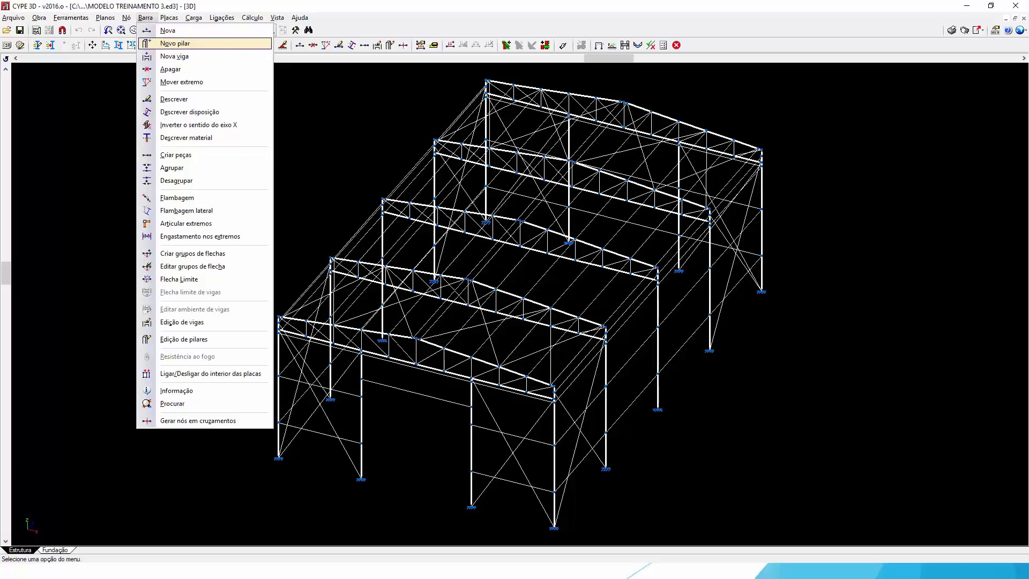
{"action": "key", "text": "Down"}
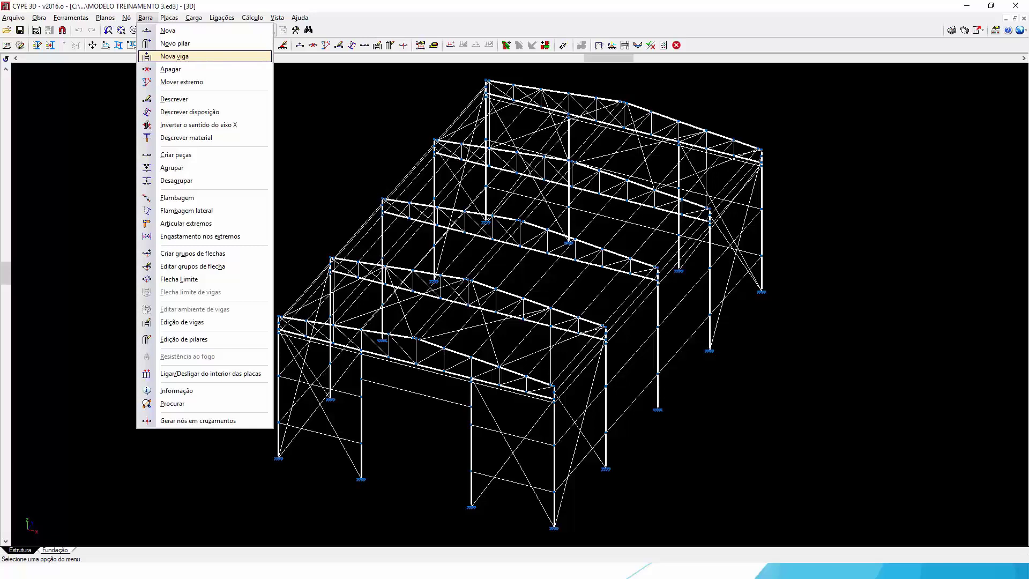
{"action": "key", "text": "Down"}
{"action": "key", "text": "Down"}
{"action": "key", "text": "Down"}
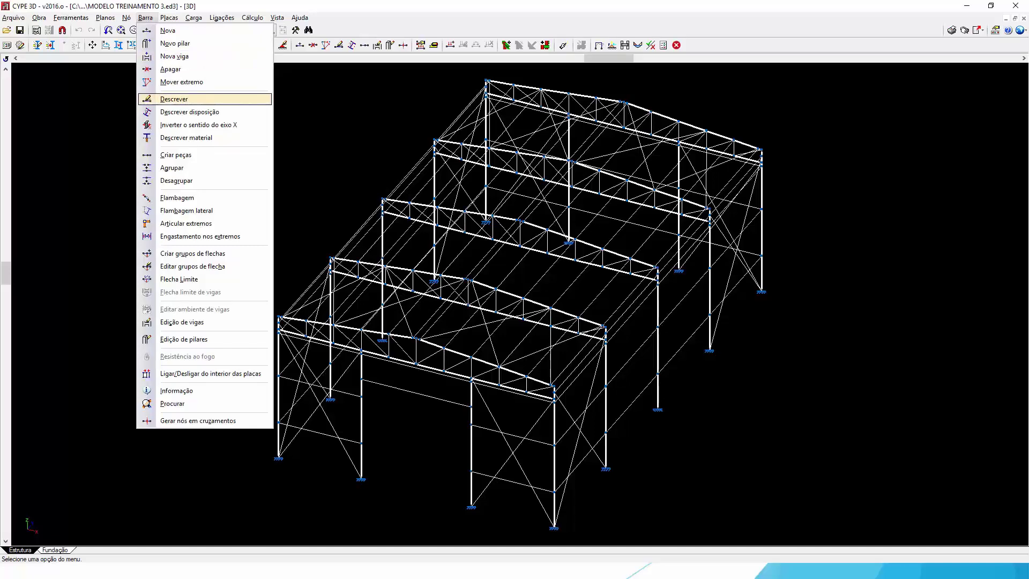
{"action": "key", "text": "Down"}
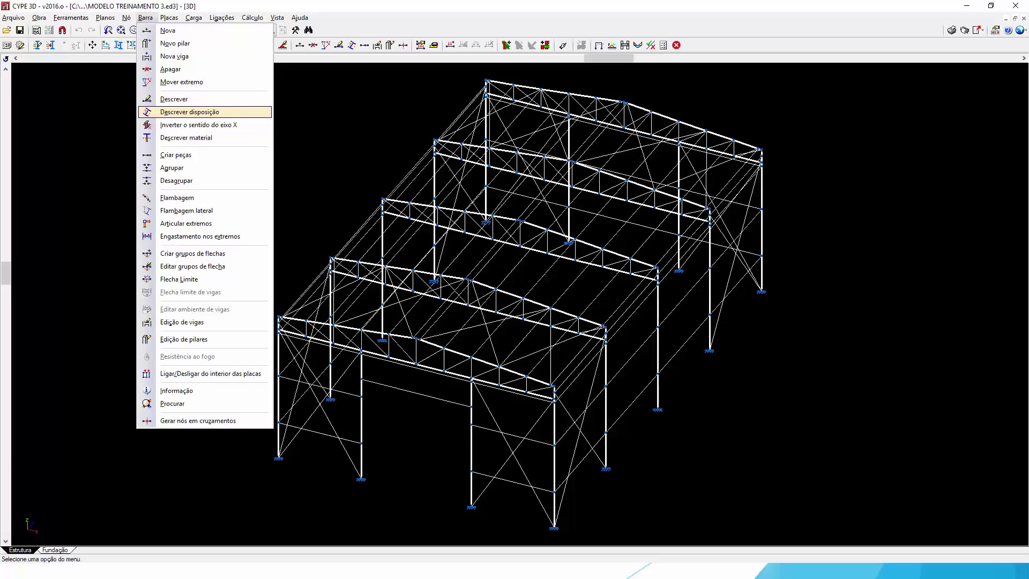
{"action": "key", "text": "Down"}
{"action": "key", "text": "Down"}
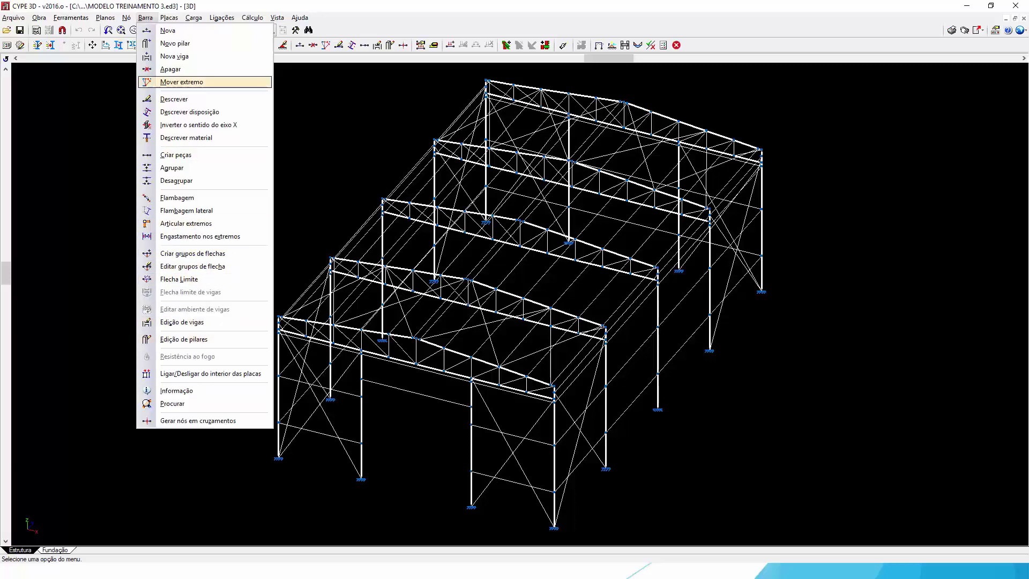
Review the commands available for plates, loads and connections
{"action": "mouse_move", "coordinate": [169, 17]}
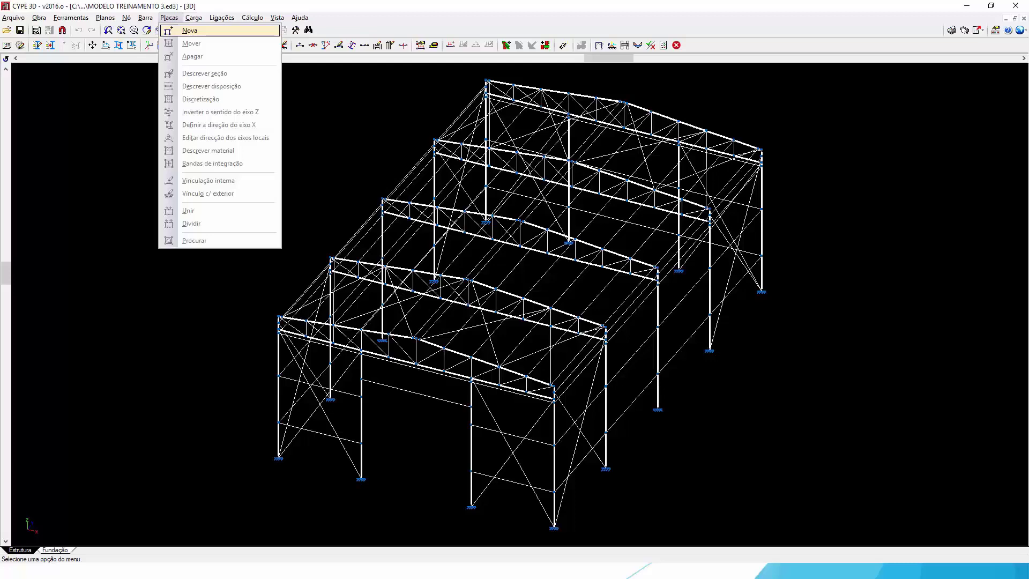
{"action": "key", "text": "Right"}
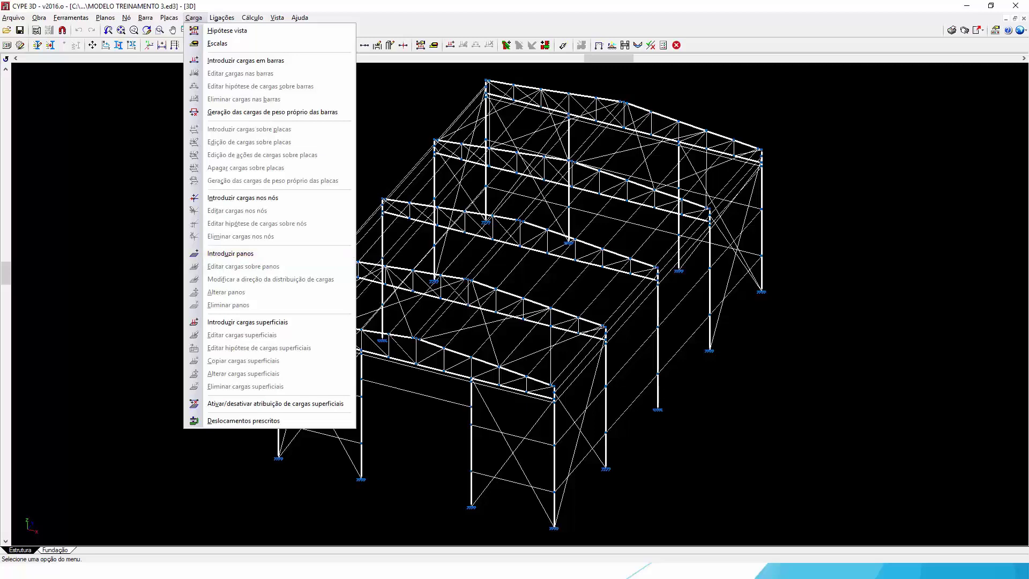
{"action": "key", "text": "Right"}
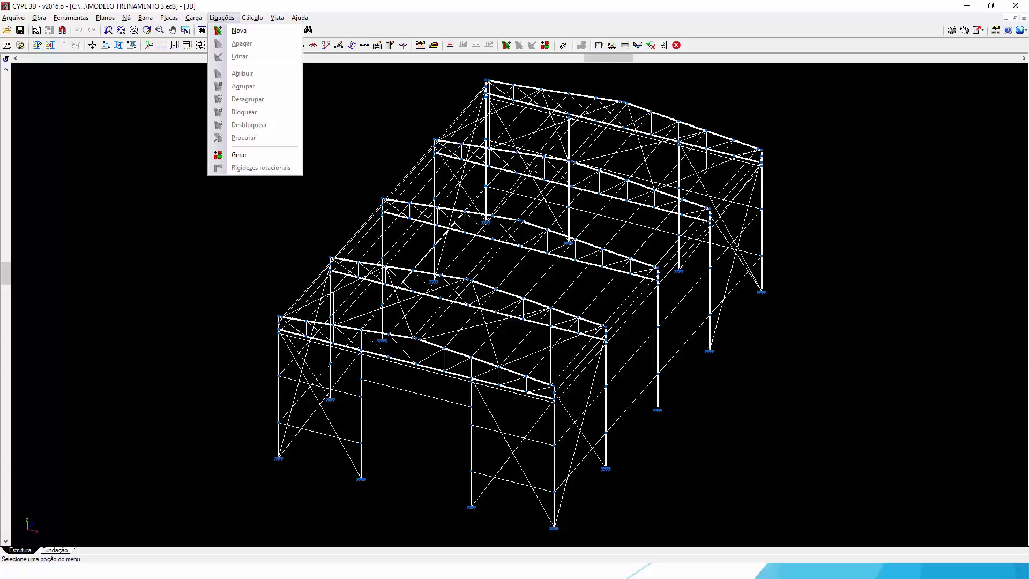
Review the calculation commands, from running the analysis and column options to displacements, reactions, internal forces, deformed shape and element checks
{"action": "key", "text": "Right"}
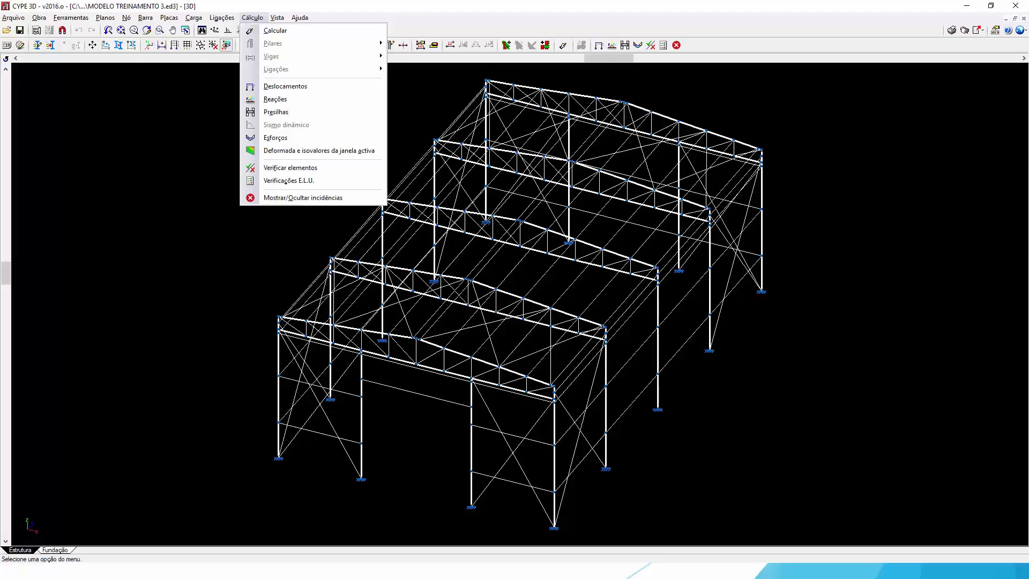
{"action": "key", "text": "Down"}
{"action": "key", "text": "Down"}
{"action": "key", "text": "Down"}
{"action": "key", "text": "Down"}
{"action": "key", "text": "Up"}
{"action": "key", "text": "Up"}
{"action": "key", "text": "Up"}
{"action": "key", "text": "Down"}
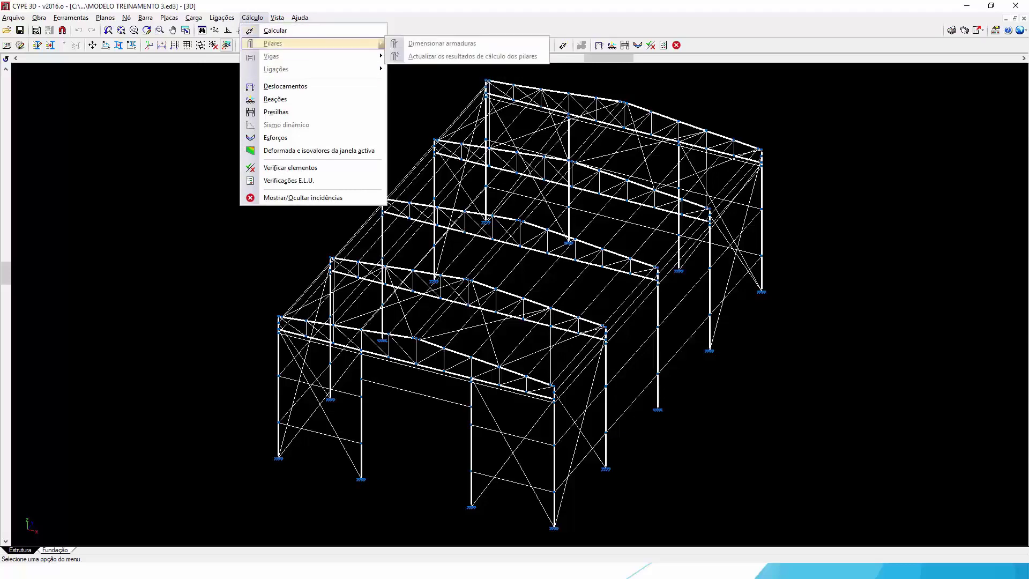
{"action": "key", "text": "Down"}
{"action": "key", "text": "Down"}
{"action": "key", "text": "Down"}
{"action": "key", "text": "Down"}
{"action": "key", "text": "Down"}
{"action": "key", "text": "Down"}
{"action": "key", "text": "Down"}
{"action": "key", "text": "Down"}
{"action": "key", "text": "Down"}
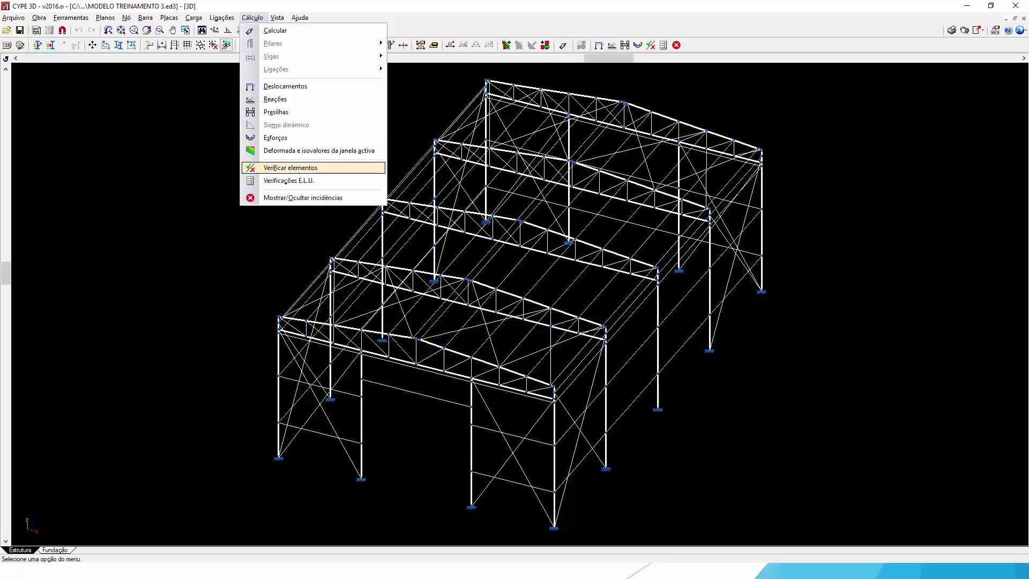
{"action": "key", "text": "Down"}
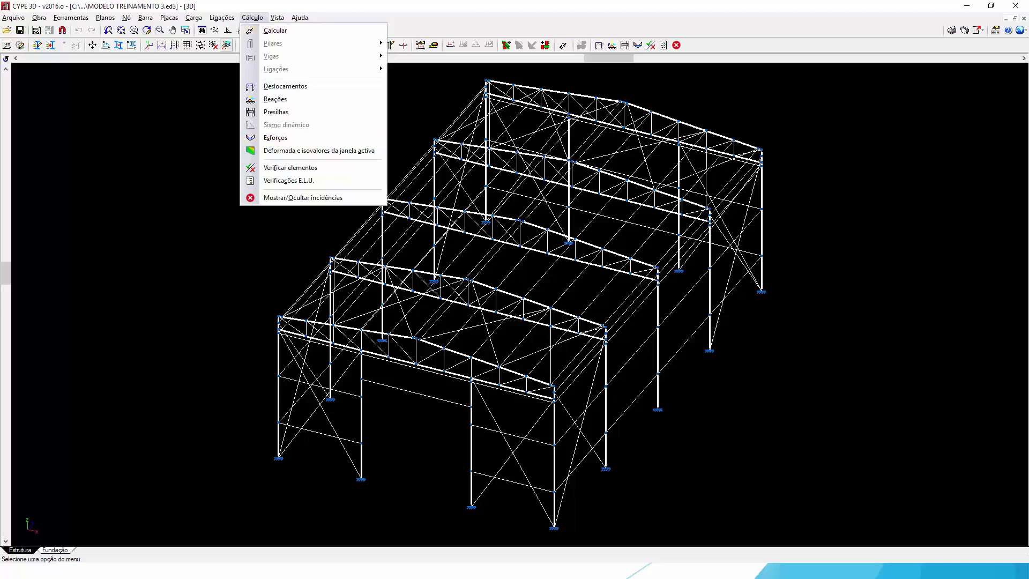
Review the view window commands and display the 2D: Frente view of the structure
{"action": "mouse_move", "coordinate": [277, 18]}
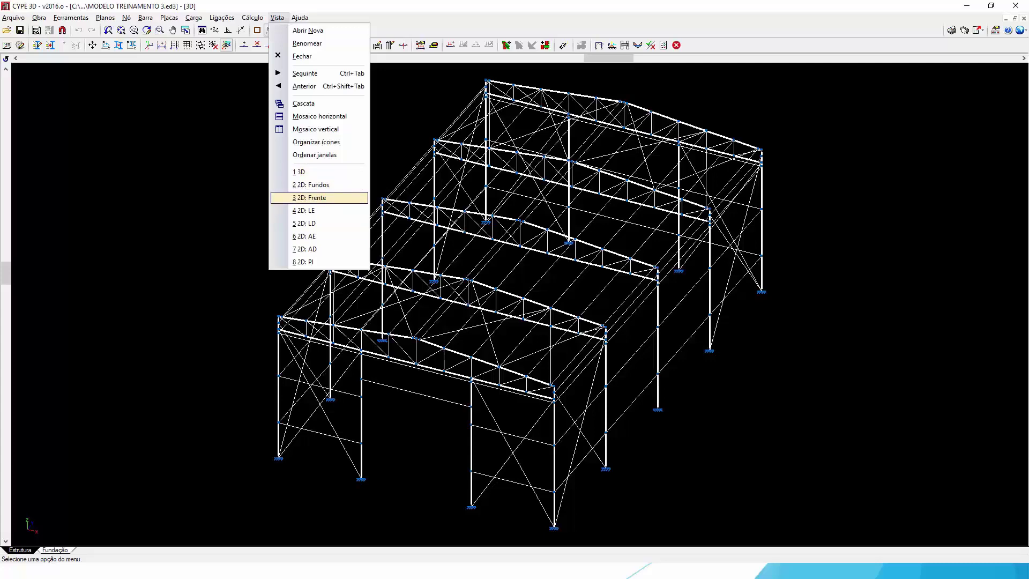
{"action": "left_click", "coordinate": [320, 198]}
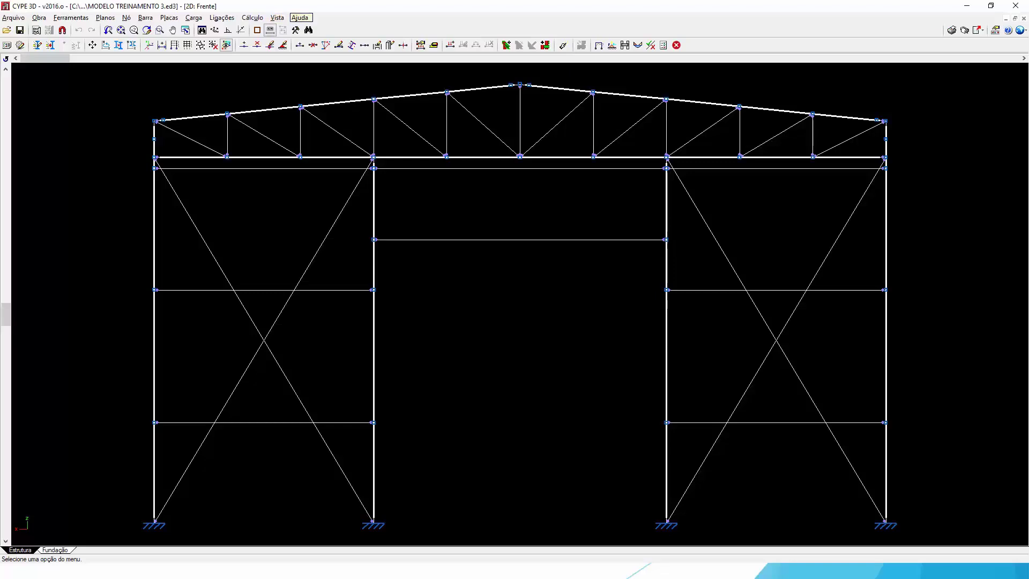
Review the available help documentation and switch from the structure to the foundation (Fundação) workspace
{"action": "left_click", "coordinate": [299, 17]}
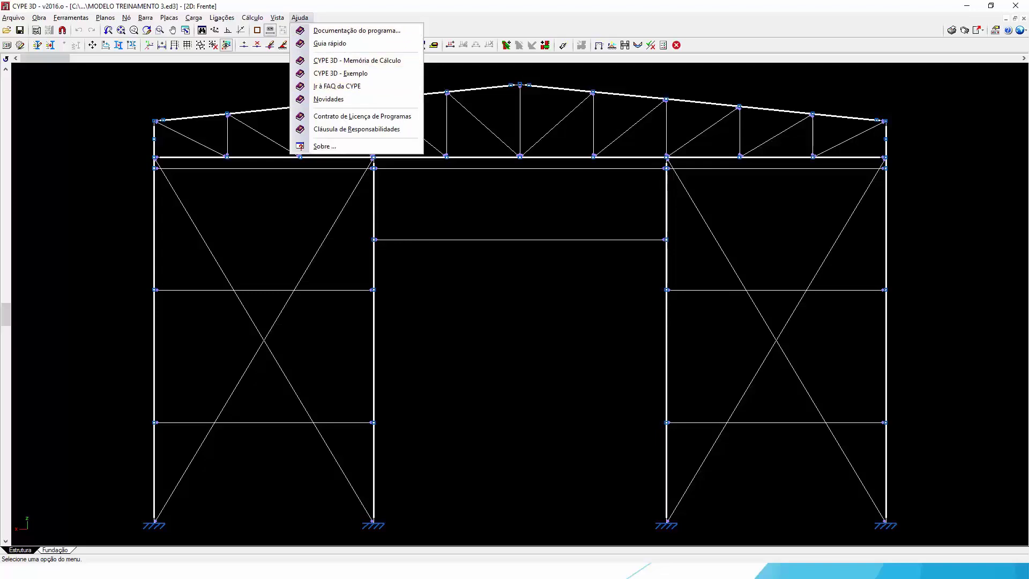
{"action": "key", "text": "Escape"}
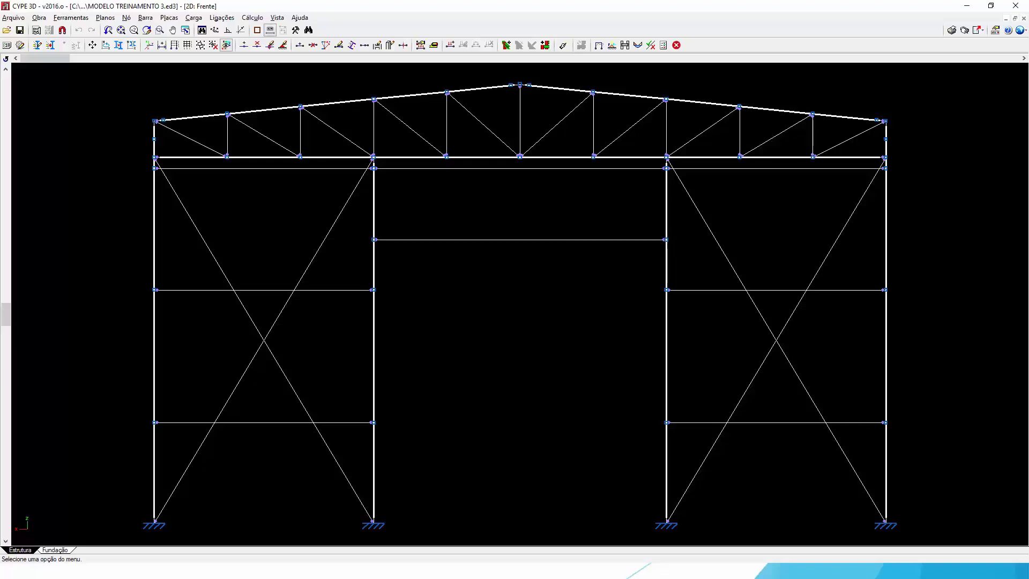
{"action": "left_click", "coordinate": [55, 550]}
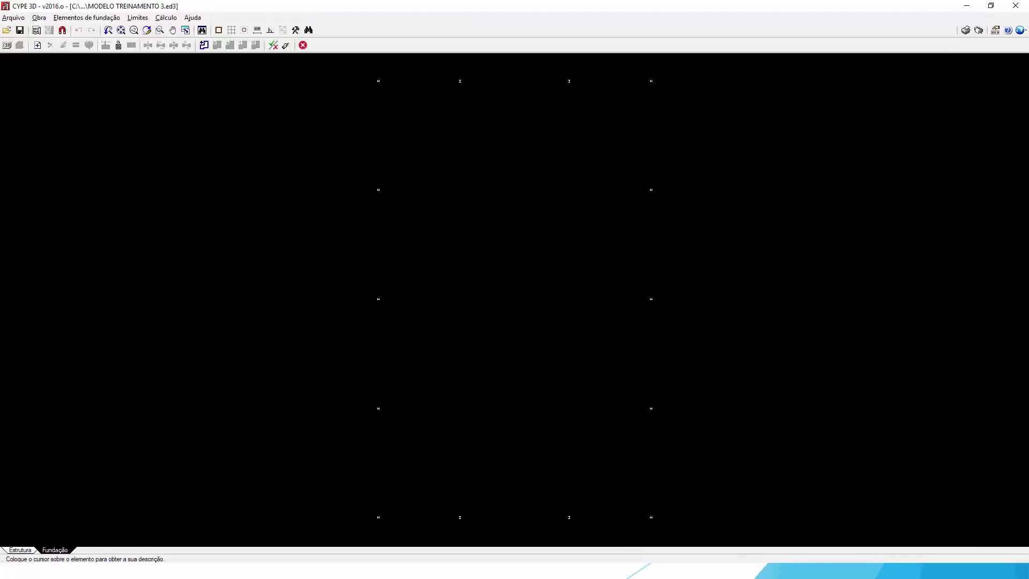